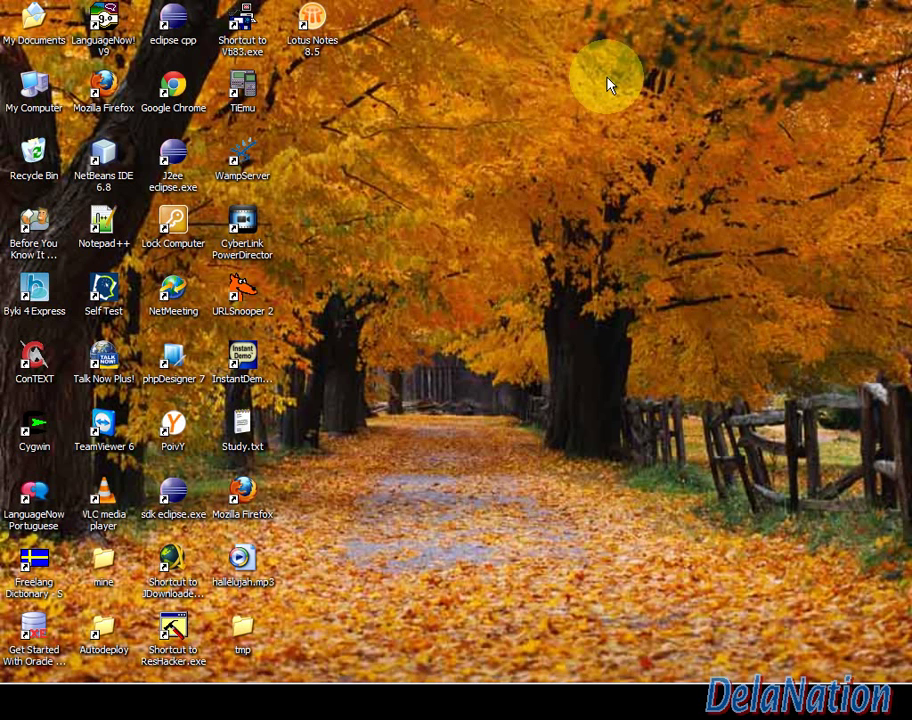
Step: Launch Lotus Notes 8.5 and check the release and configuration type in its About information
left_click(330, 36)
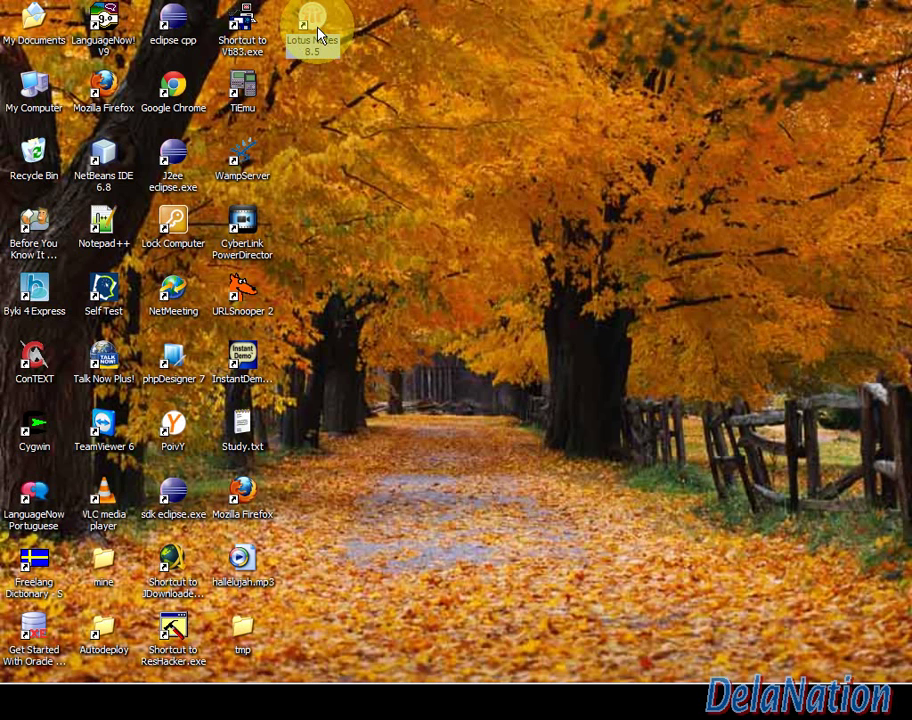
double_click(316, 30)
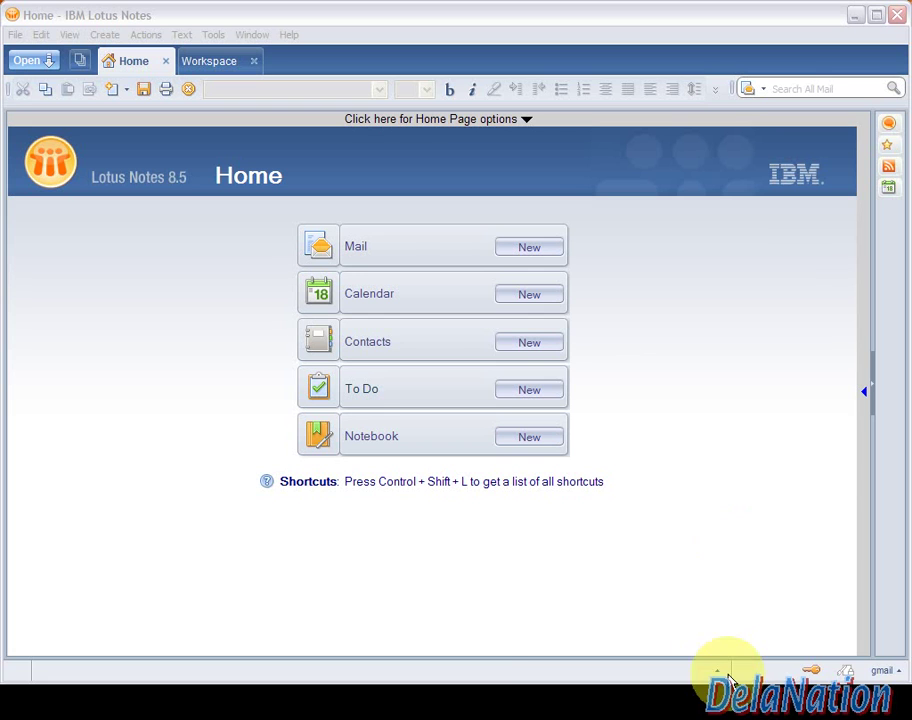
mouse_move(724, 680)
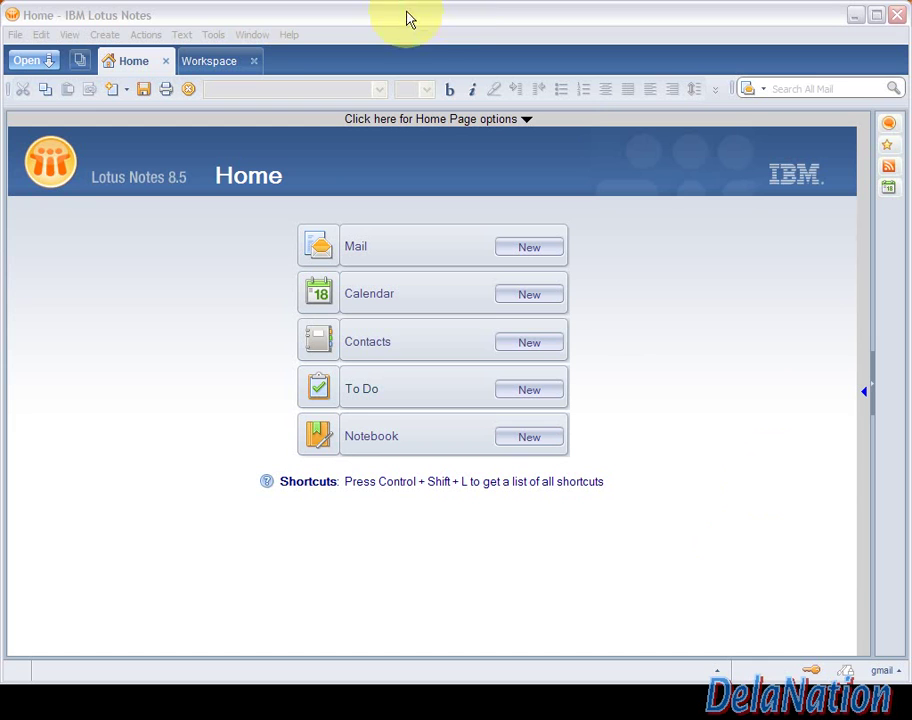
left_click(290, 35)
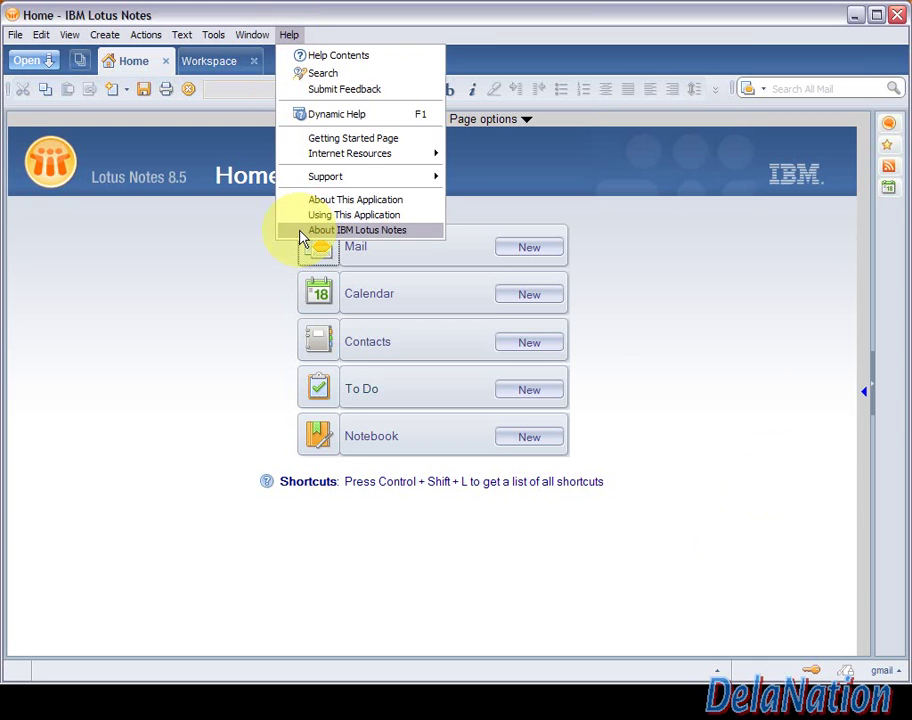
left_click(316, 230)
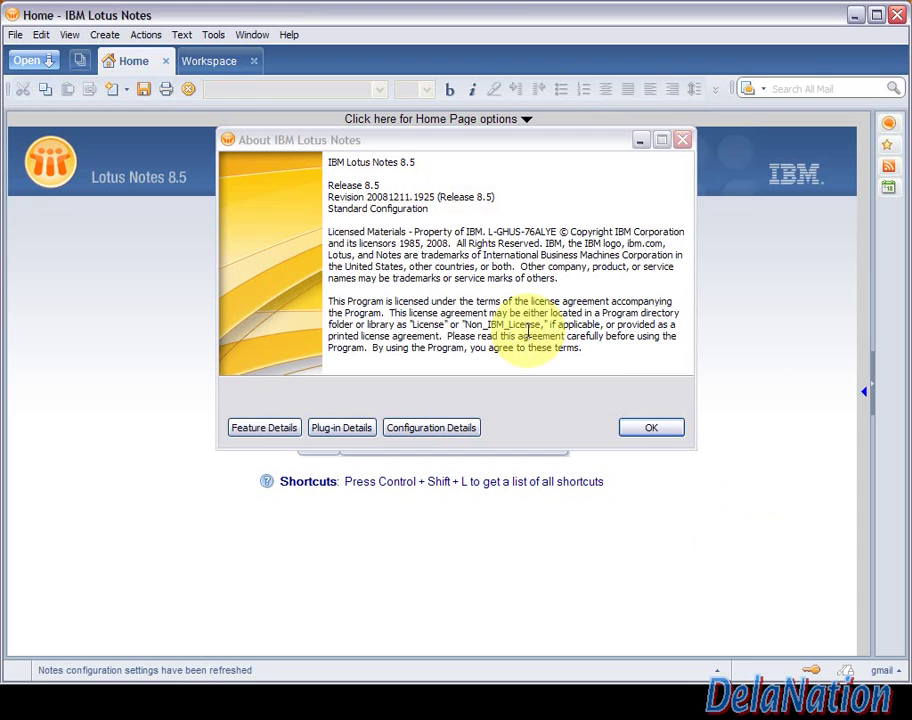
left_click(643, 428)
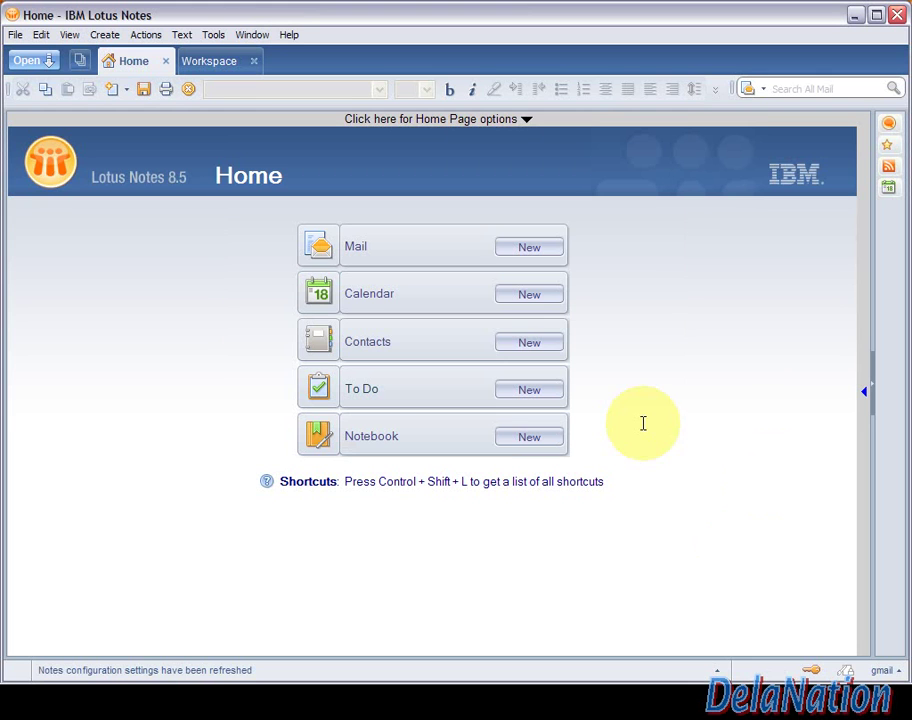
Step: Exit Lotus Notes from the Home page and confirm the exit
left_click(17, 36)
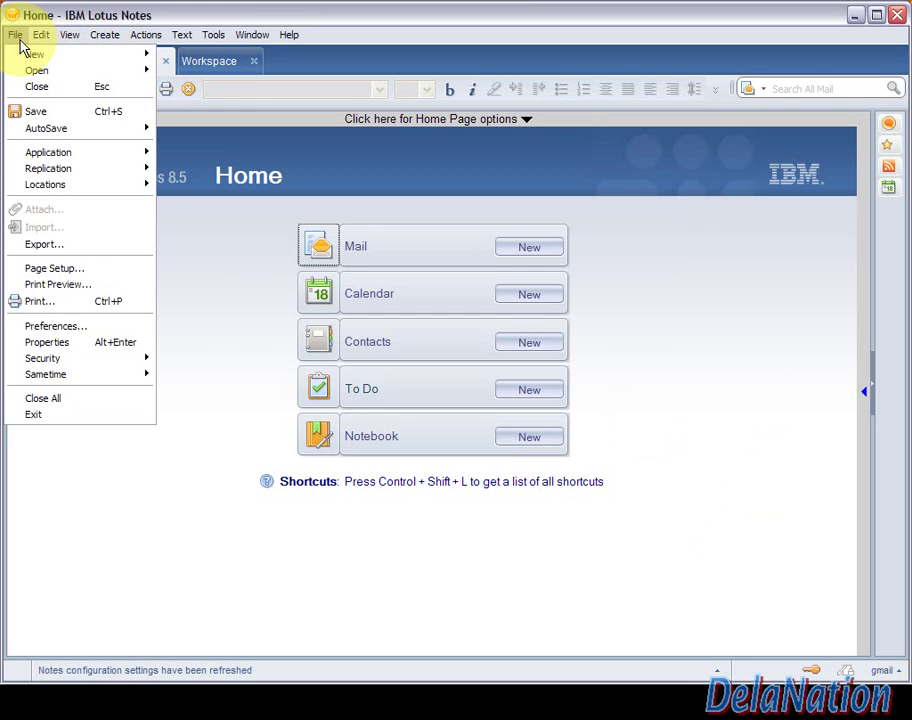
left_click(38, 414)
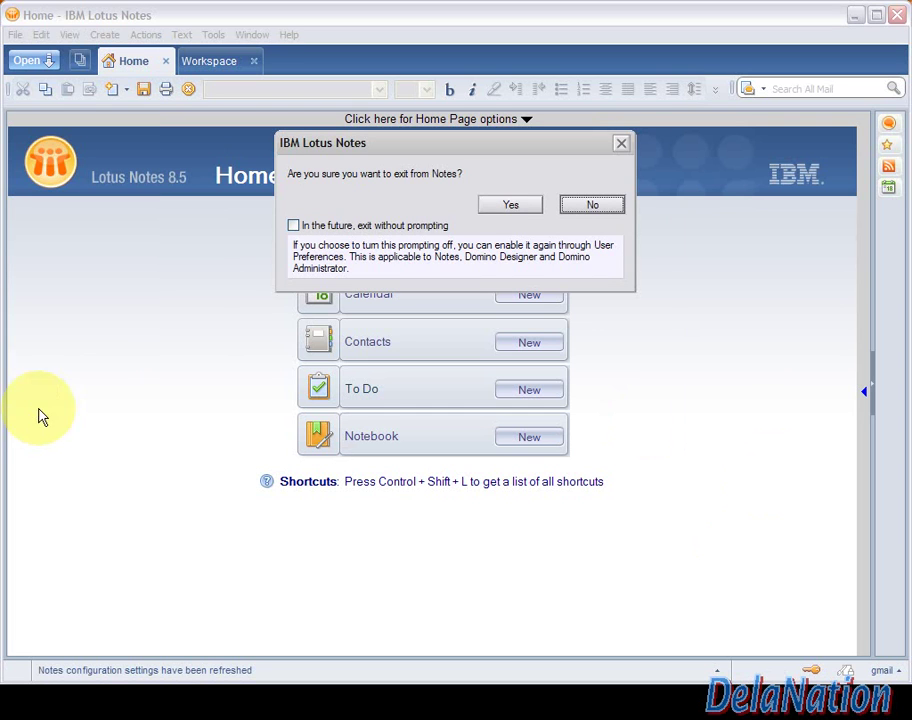
left_click(507, 203)
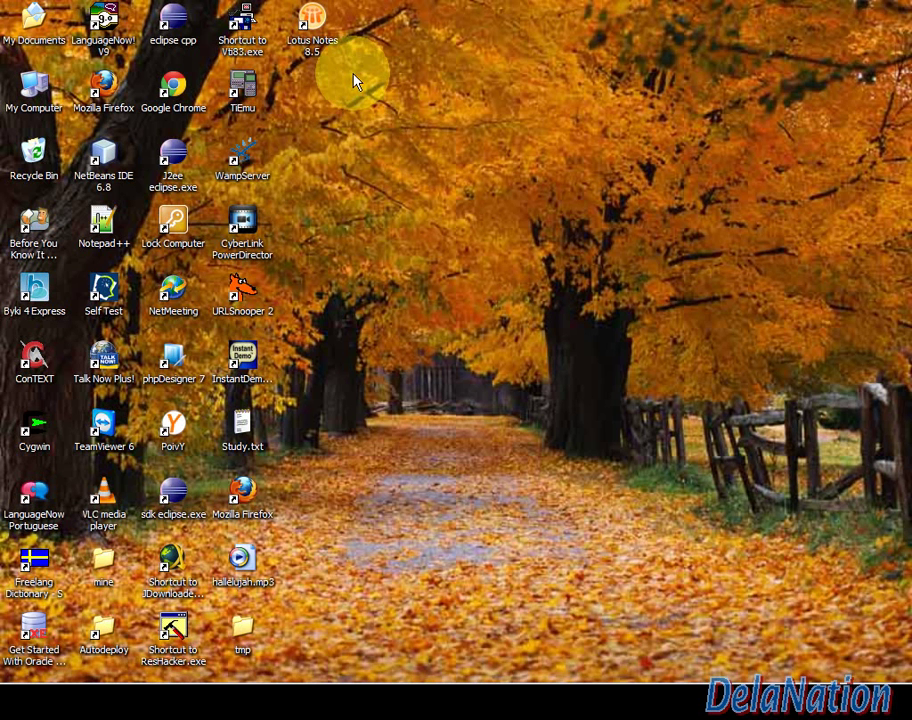
Step: Change the executable in the Lotus Notes 8.5 desktop shortcut's target to nlnotes.exe and save the shortcut properties
left_click(324, 46)
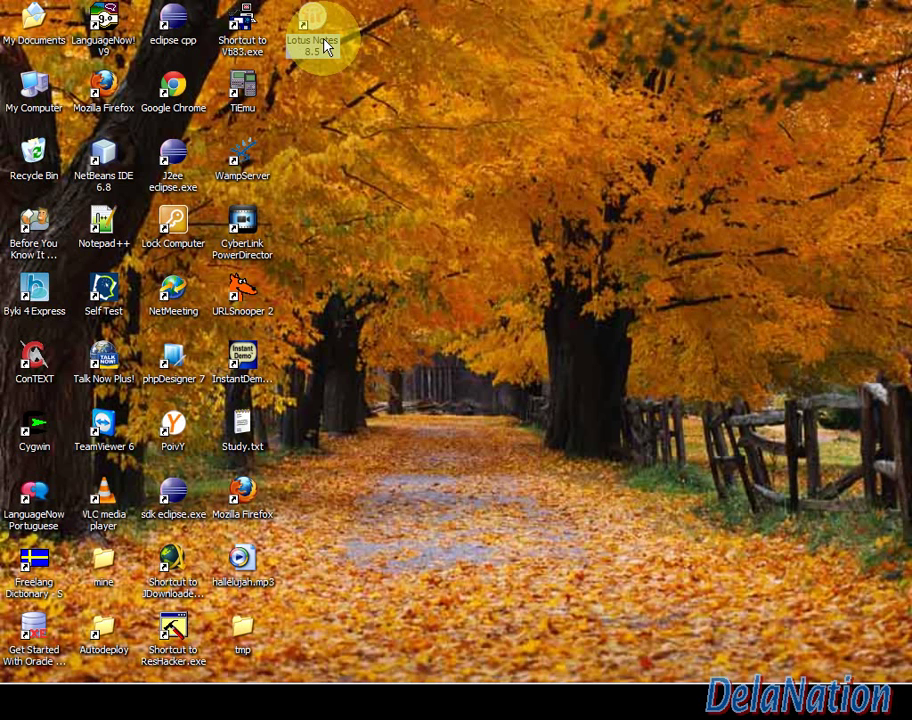
double_click(323, 44)
right_click(324, 40)
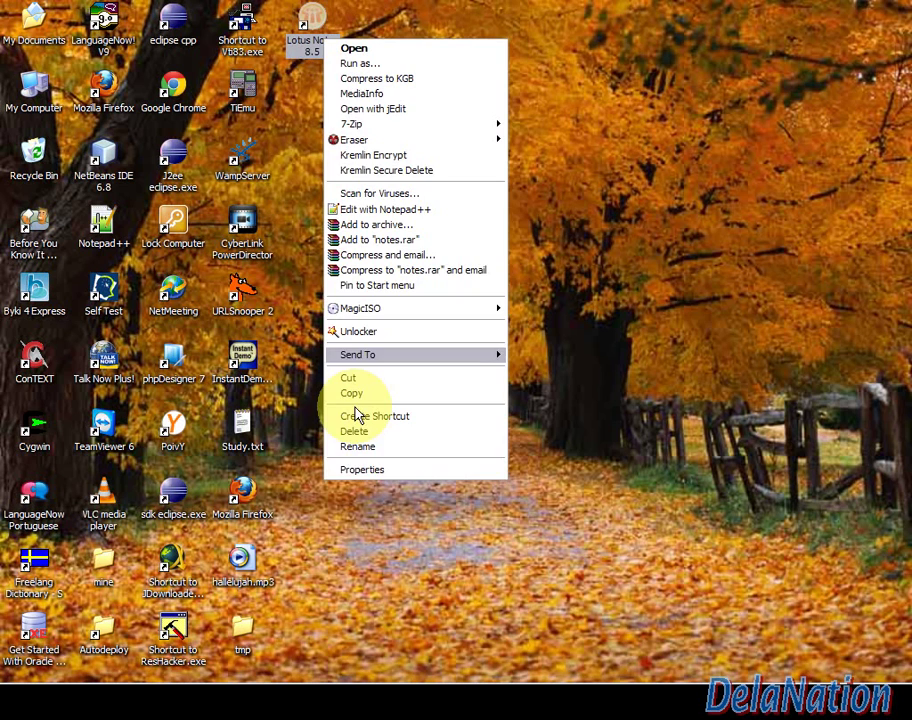
left_click(360, 469)
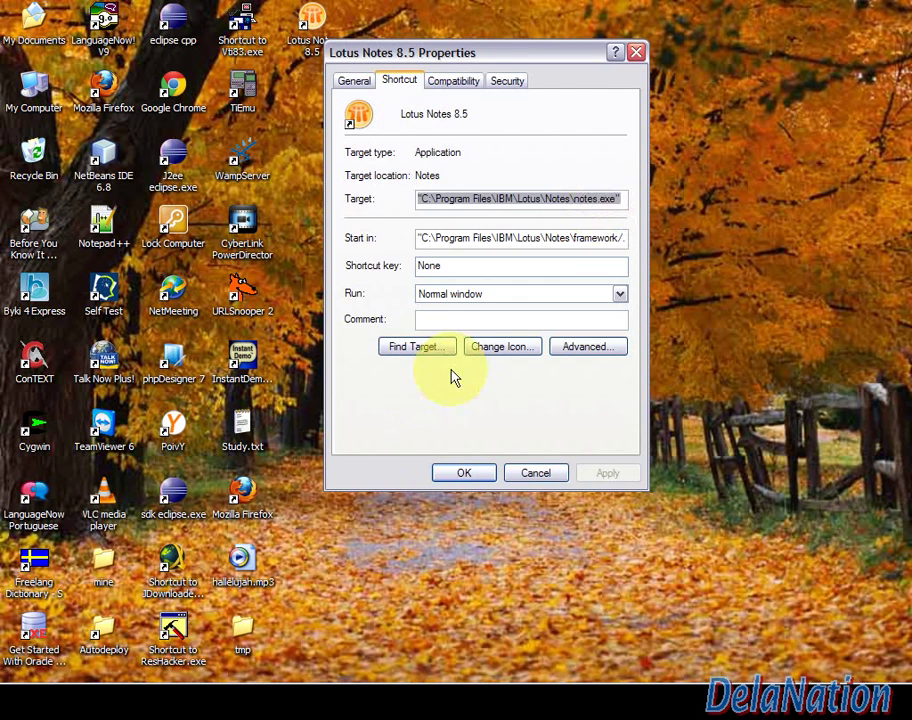
left_click(603, 207)
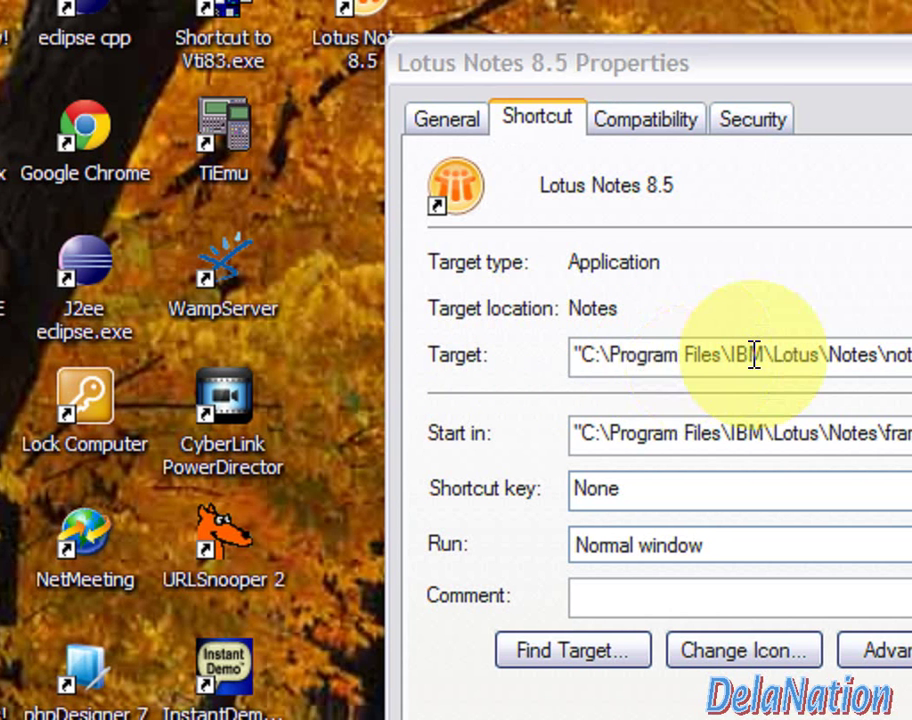
left_click(753, 355)
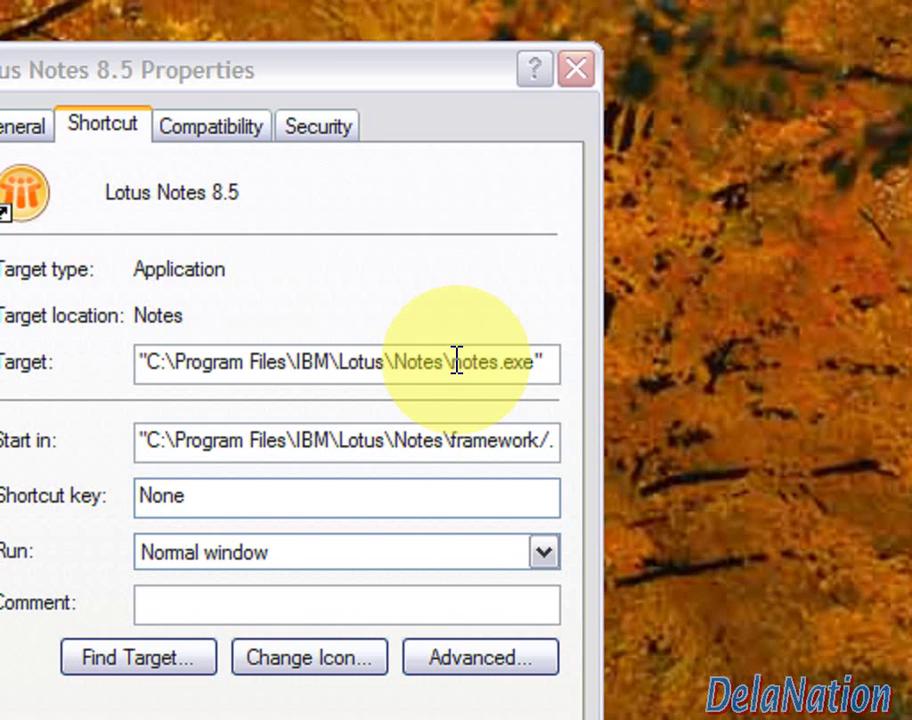
left_click(454, 362)
type("nl")
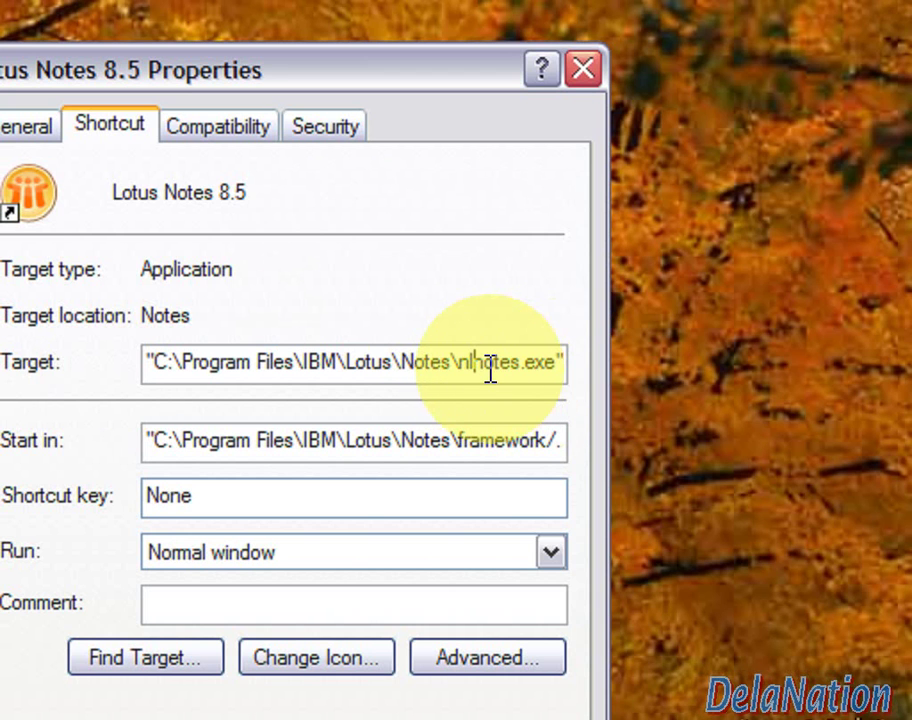
key("BackSpace")
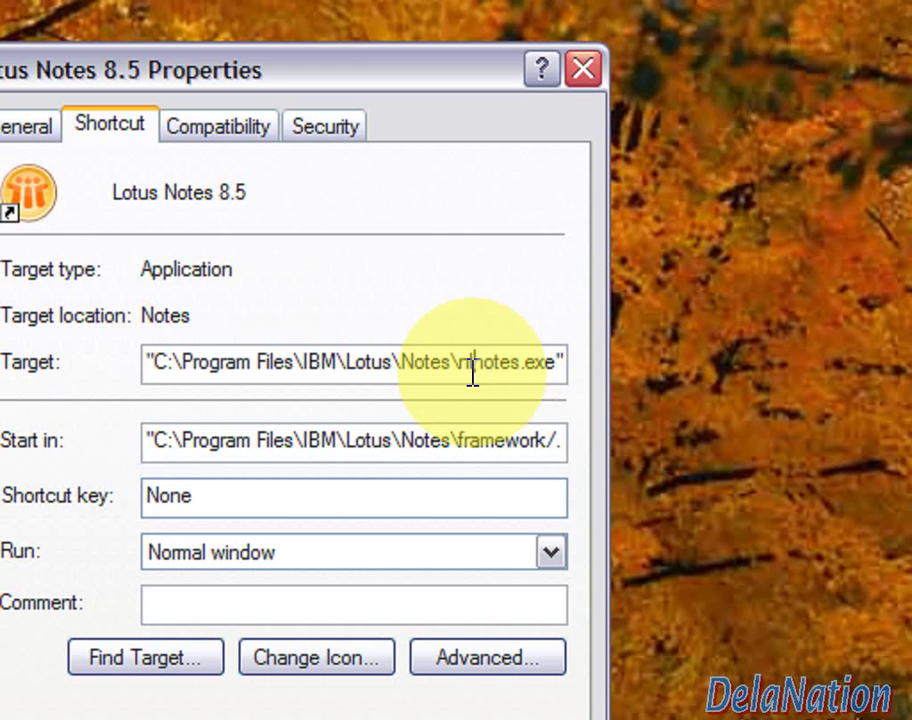
type("ln")
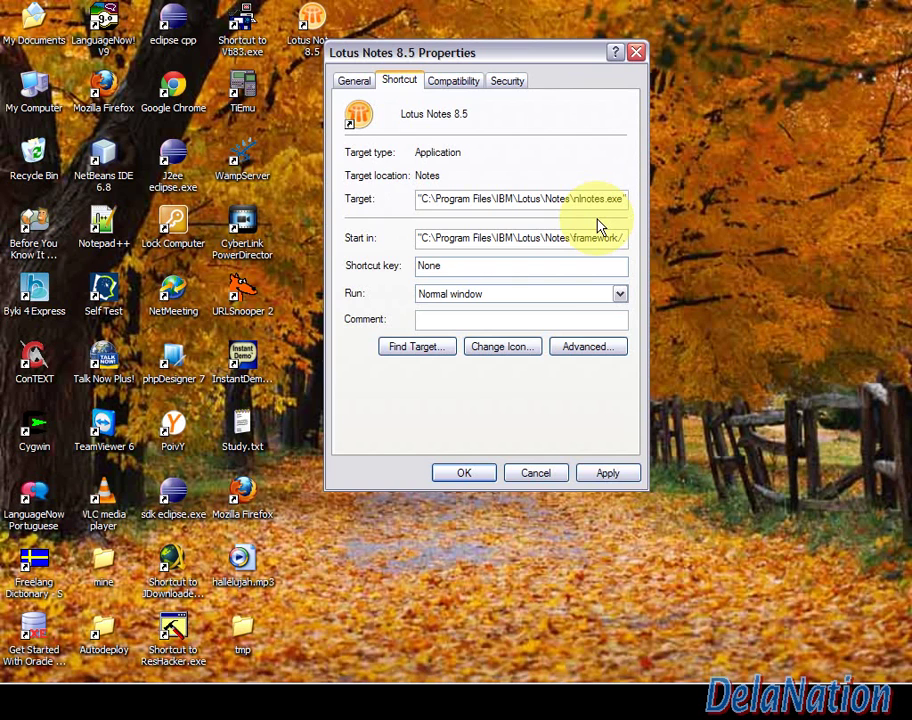
left_click(604, 478)
left_click(474, 475)
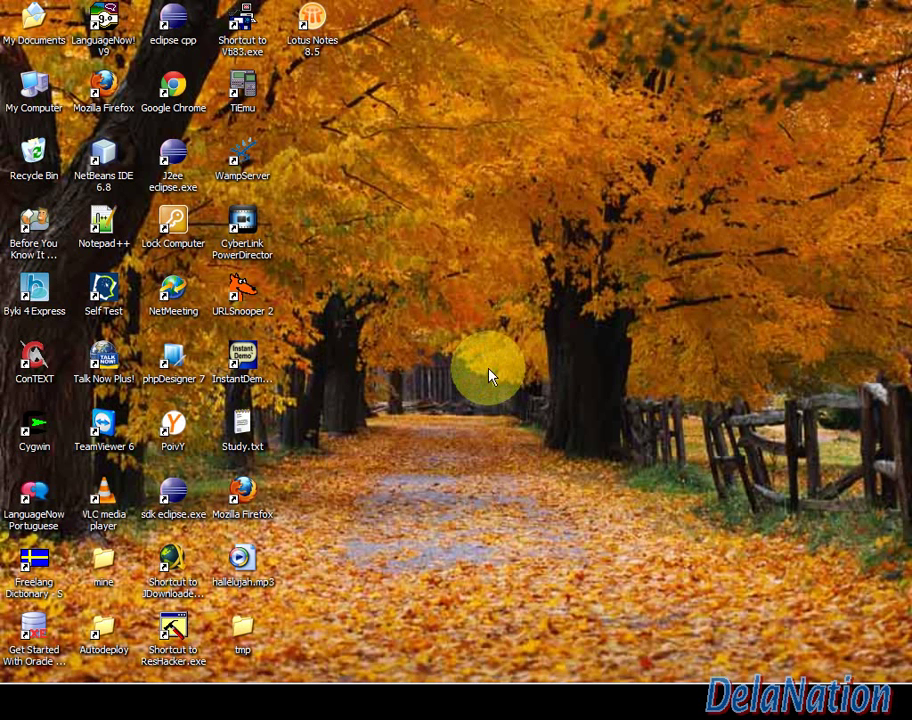
Step: Launch Lotus Notes from the edited desktop shortcut and check the configuration type in the About Notes information
double_click(310, 22)
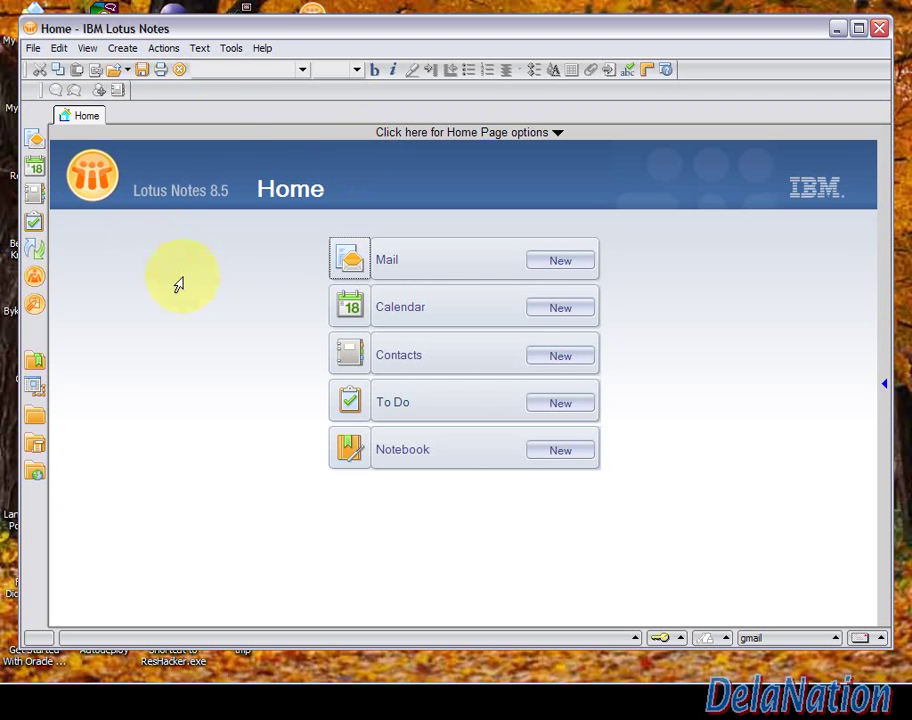
left_click(265, 50)
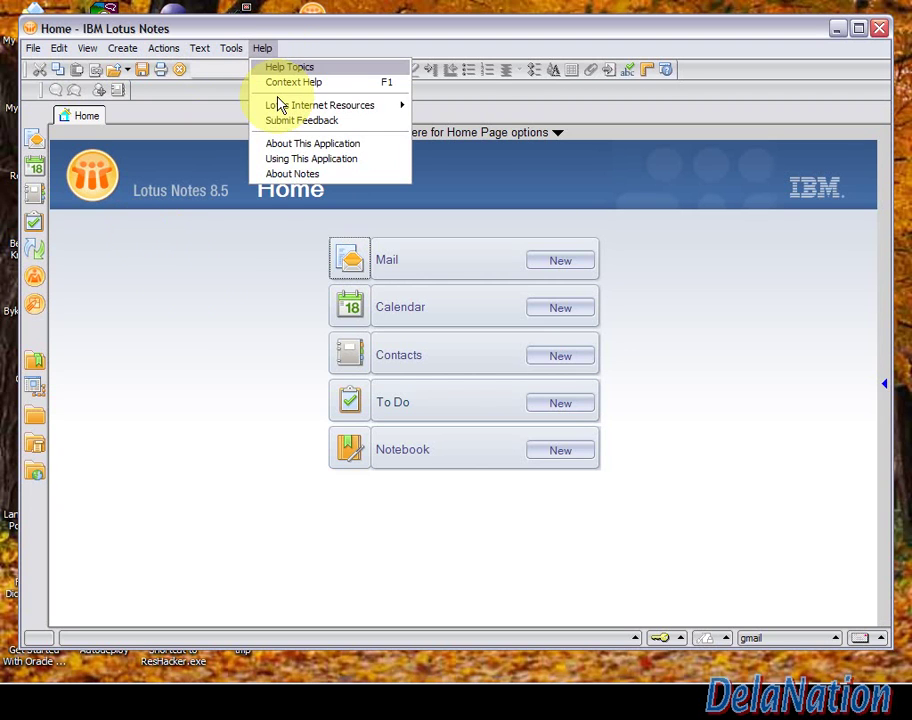
left_click(283, 175)
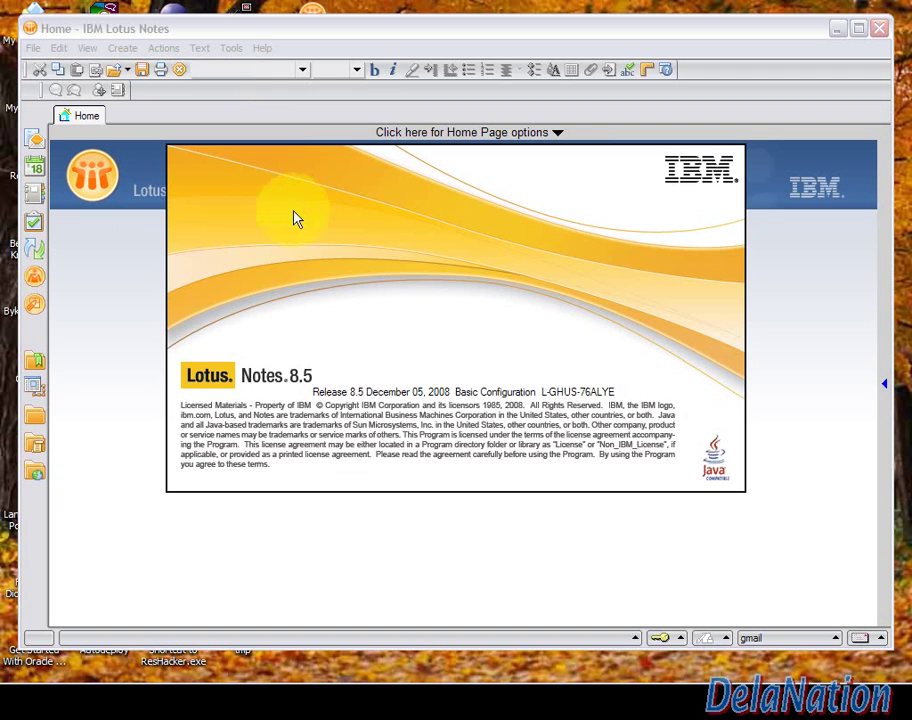
left_click(298, 387)
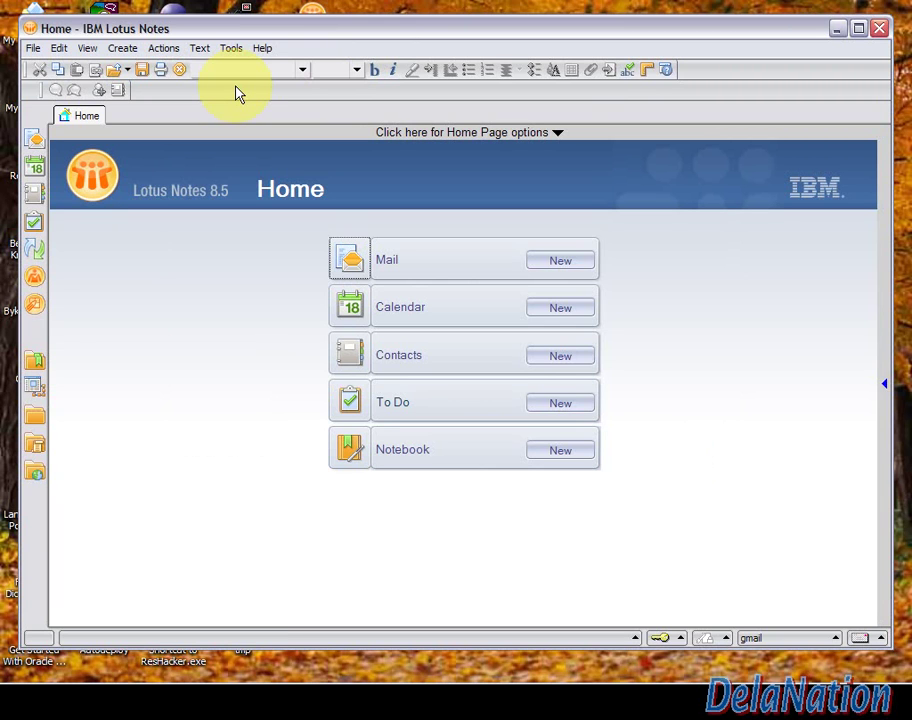
Step: Open the Workspace and display the My mail database from the delanation test page
left_click(37, 387)
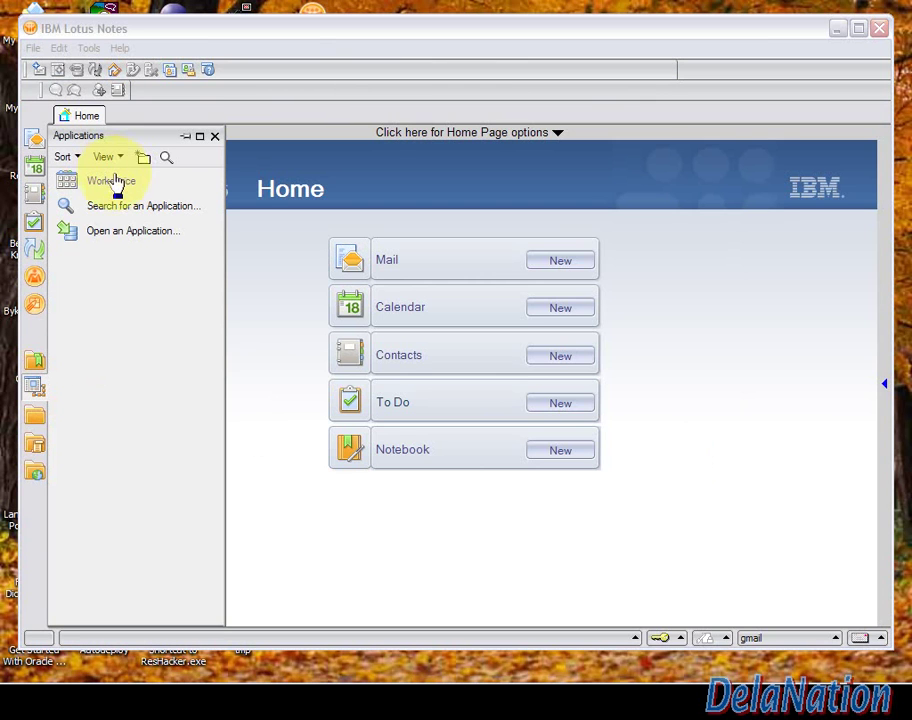
left_click(117, 184)
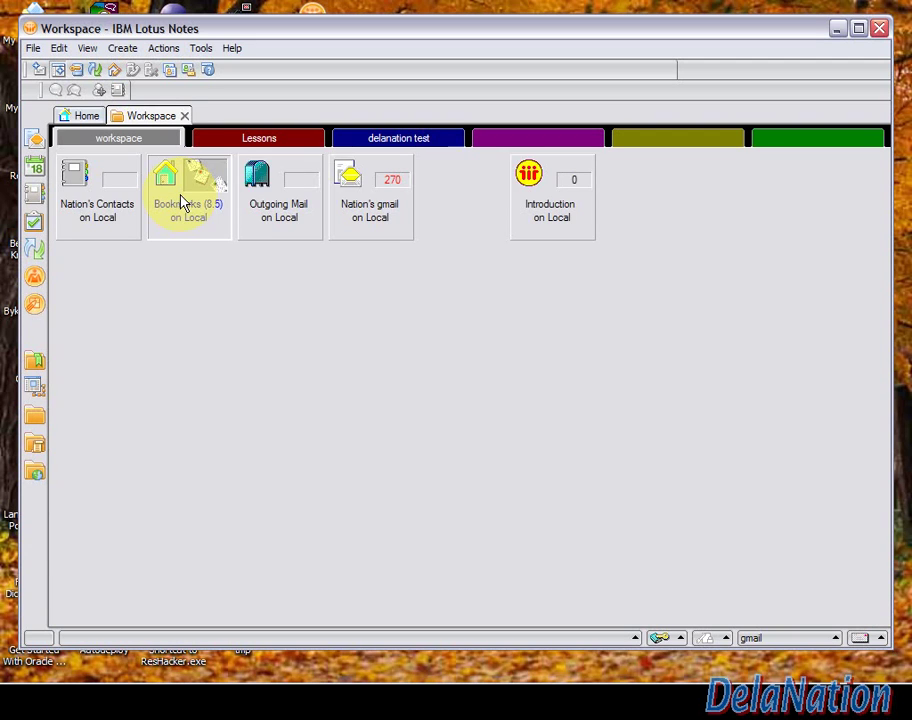
left_click(370, 141)
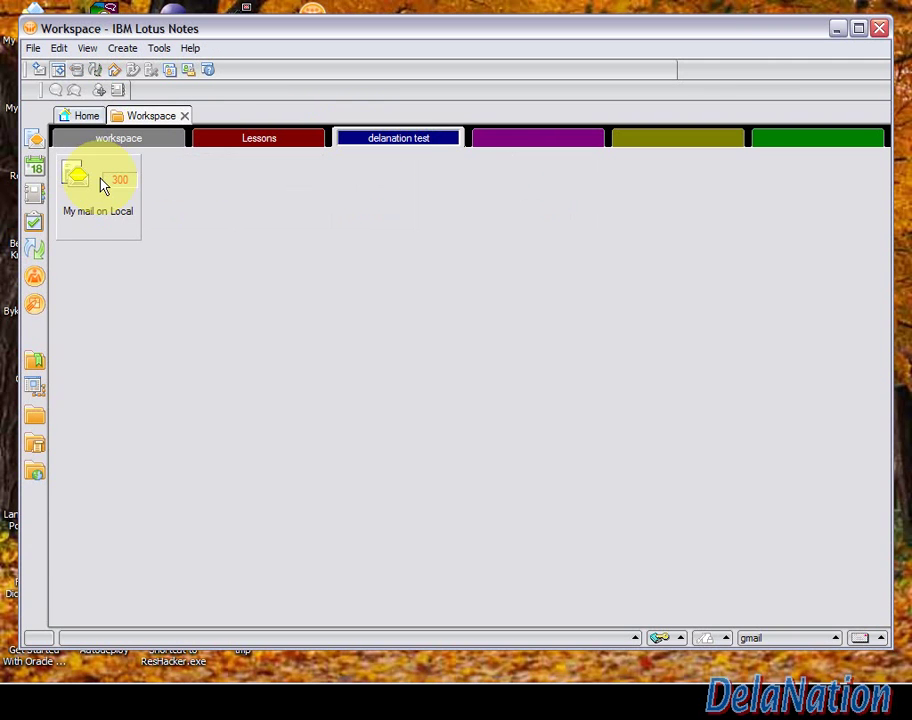
left_click(100, 209)
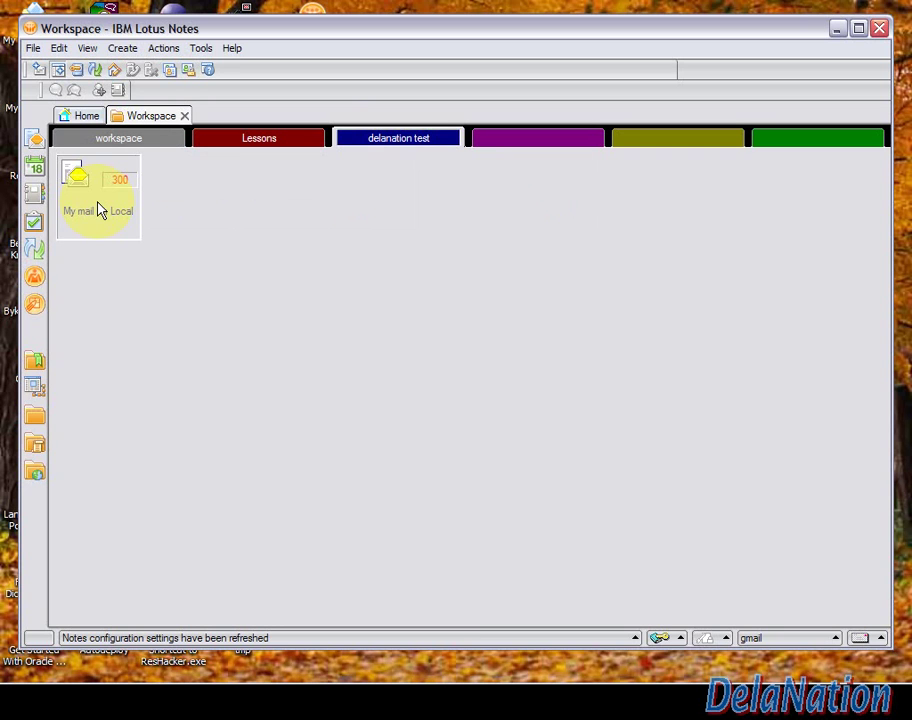
double_click(100, 209)
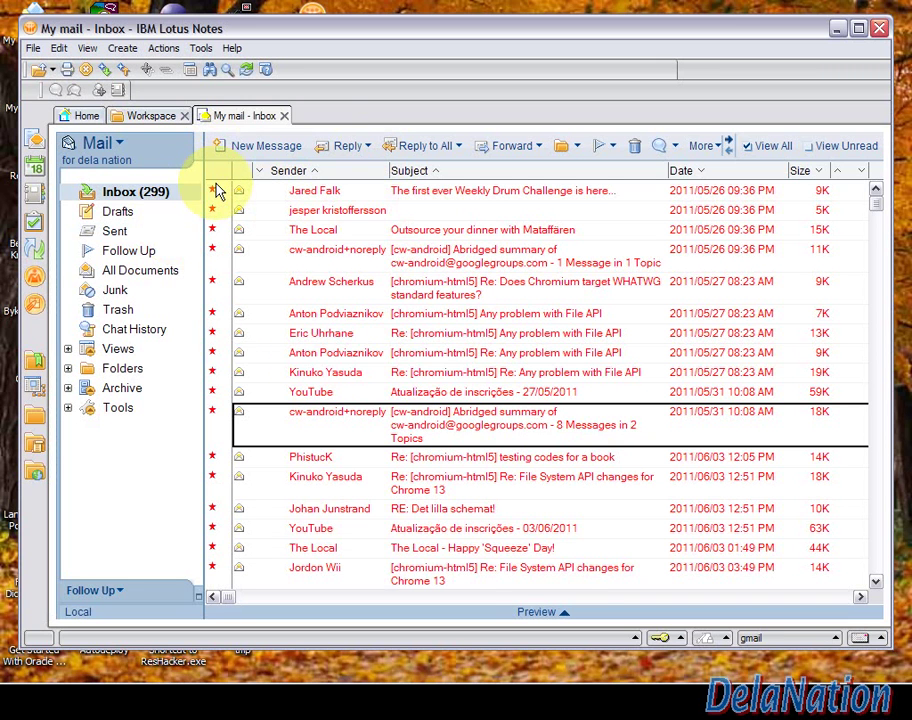
Step: Exit Lotus Notes from the My mail inbox and confirm the exit
left_click(33, 49)
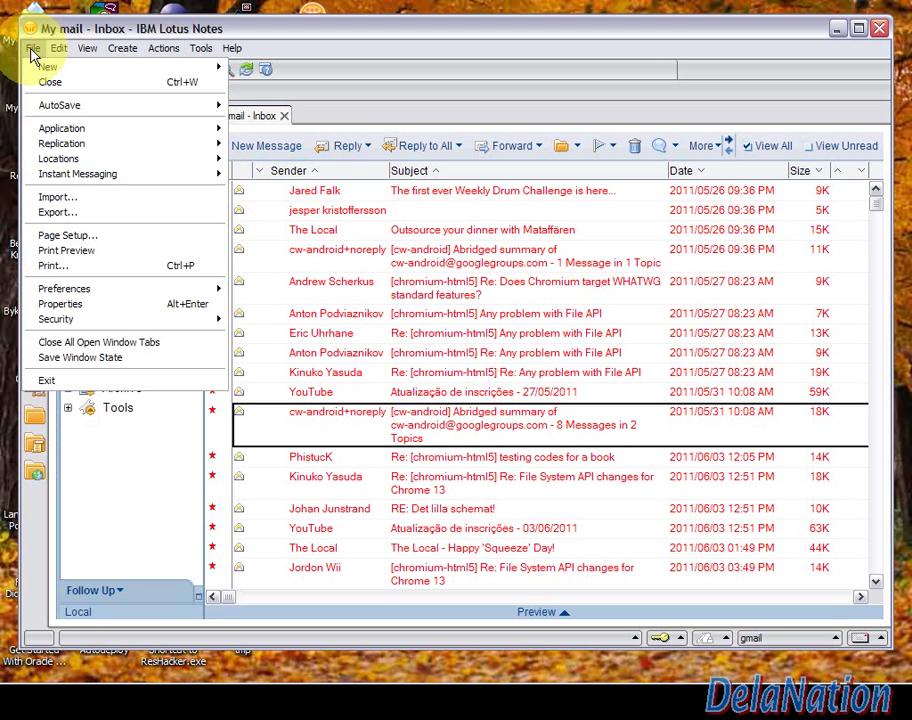
left_click(70, 381)
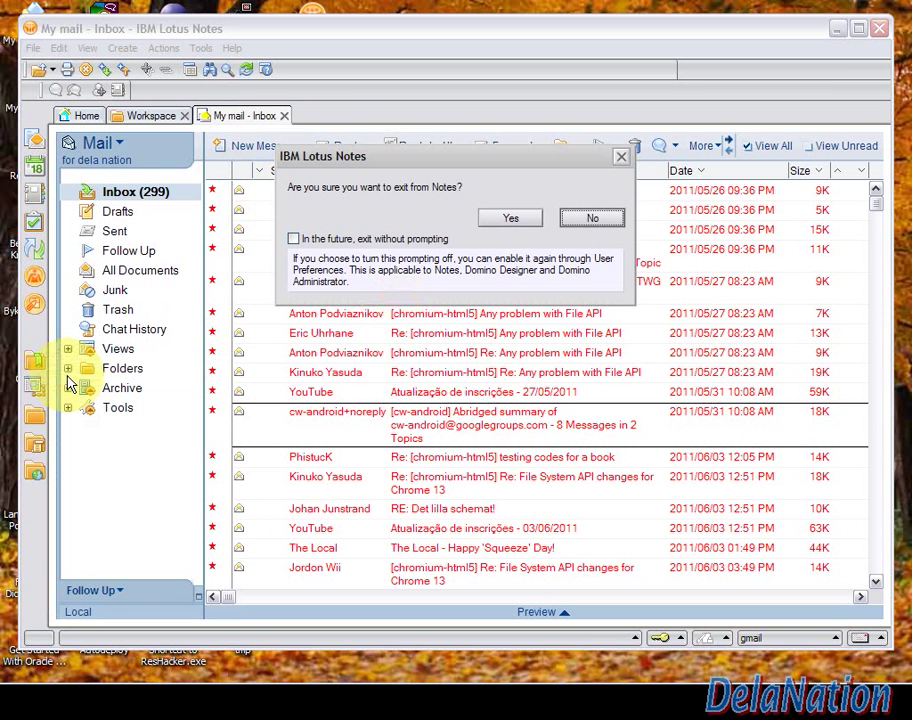
left_click(509, 227)
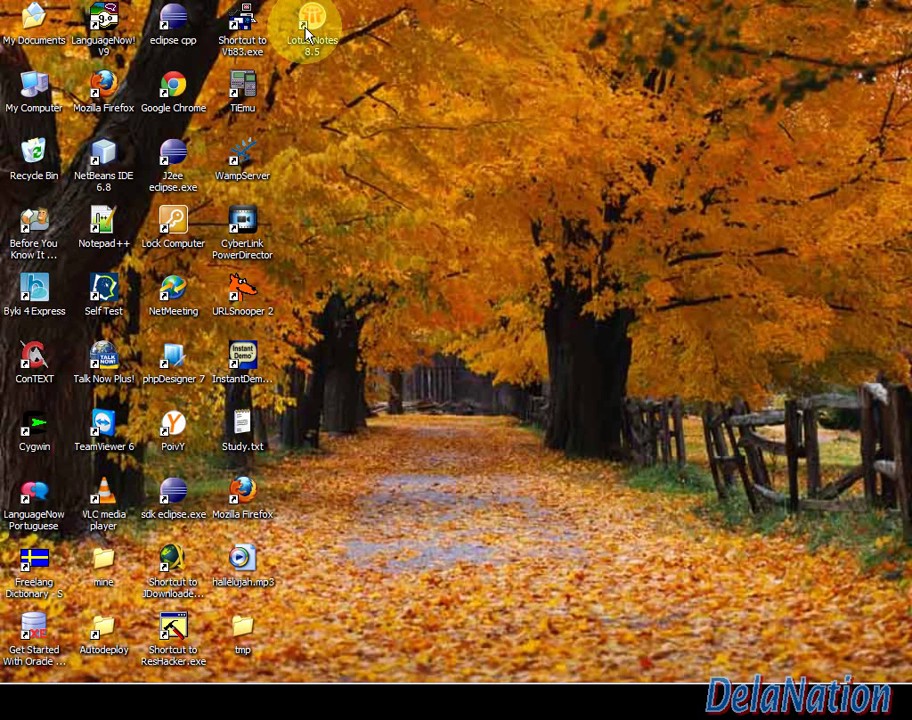
Step: Open the properties of the Lotus Notes 8.5 desktop shortcut and change the target's executable name to notes.exe
double_click(306, 34)
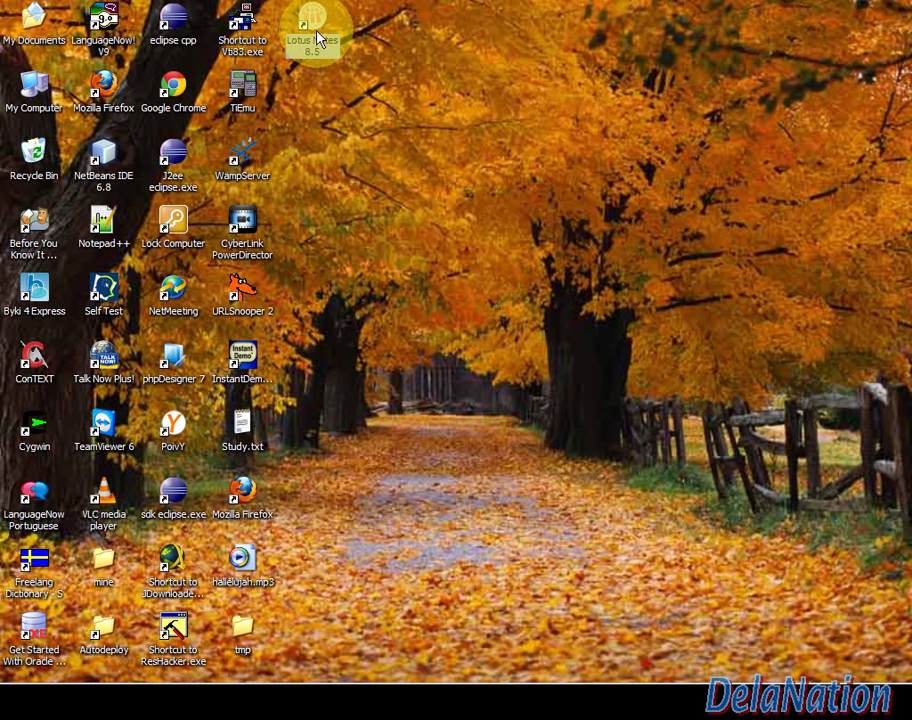
right_click(317, 34)
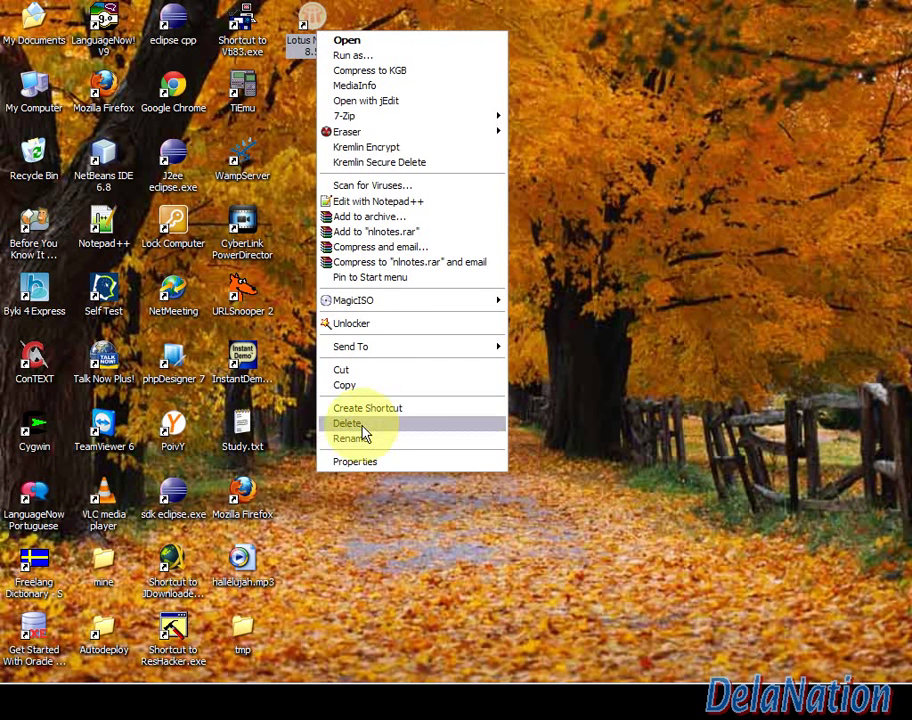
left_click(360, 460)
key("alt+Return")
left_click(567, 190)
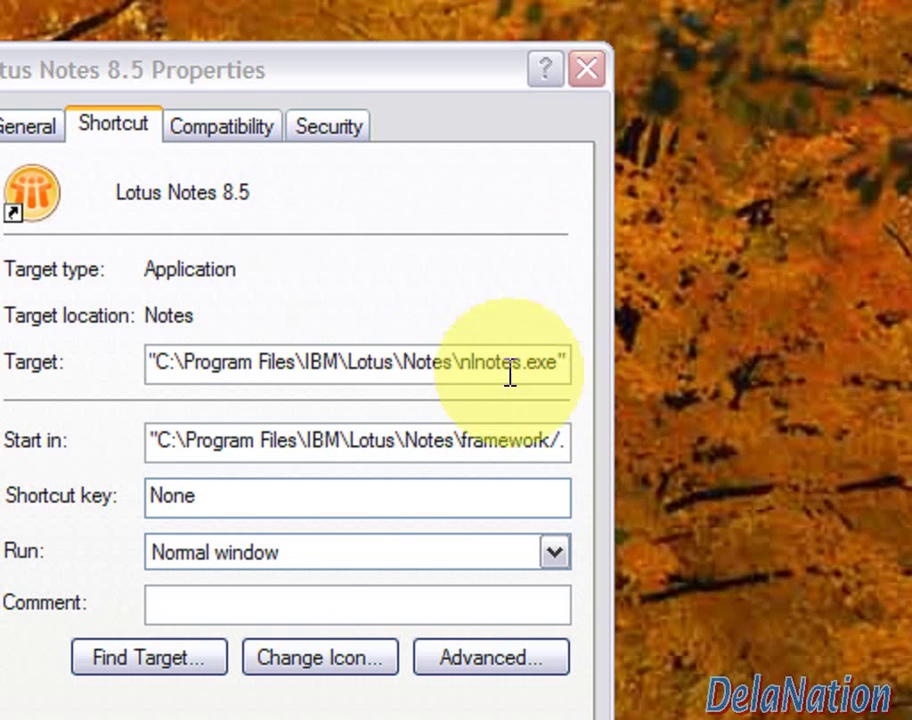
left_click(556, 368)
left_click(480, 363)
key("BackSpace")
key("BackSpace")
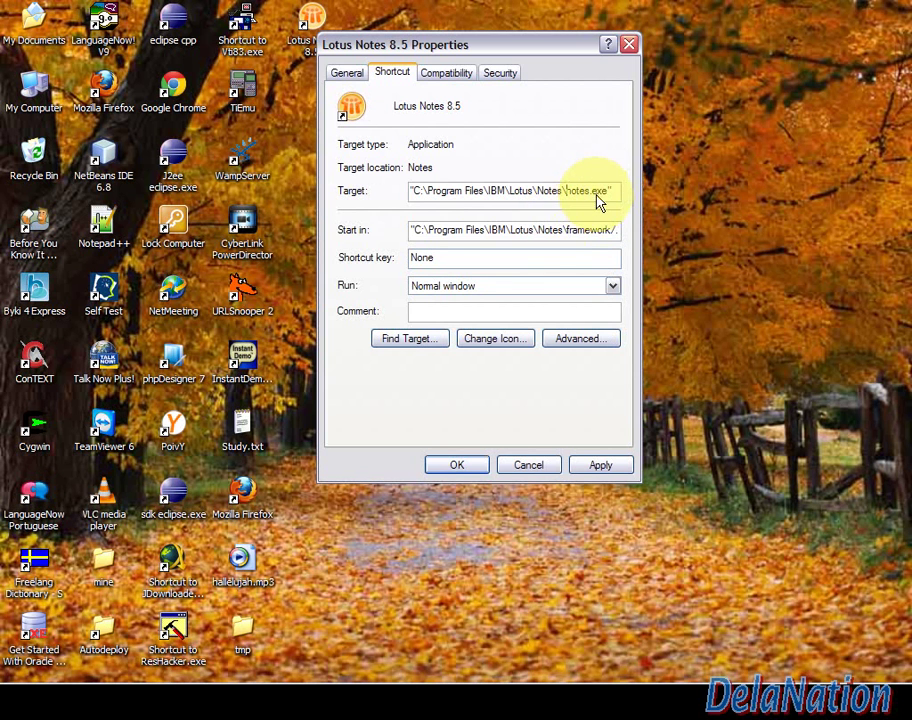
Step: Apply the edited shortcut target and close the Lotus Notes 8.5 shortcut properties
left_click(599, 465)
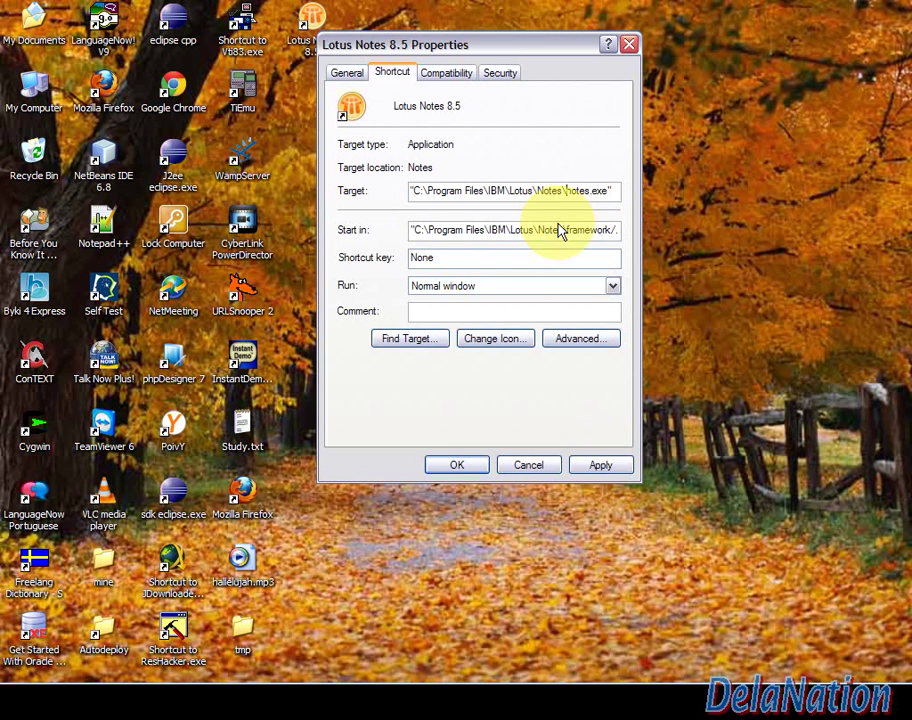
left_click(669, 491)
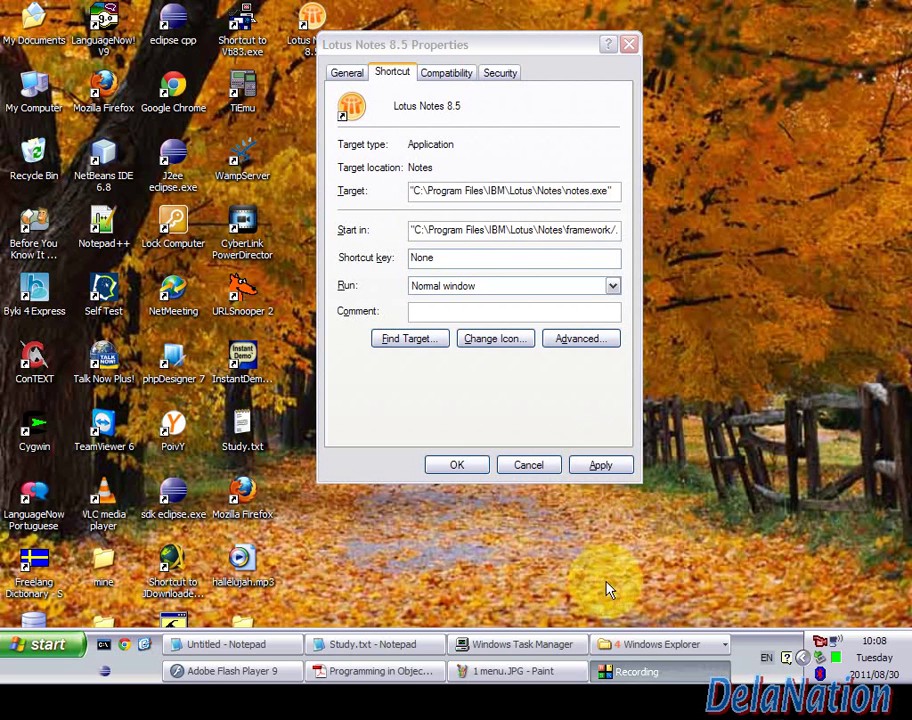
left_click(599, 462)
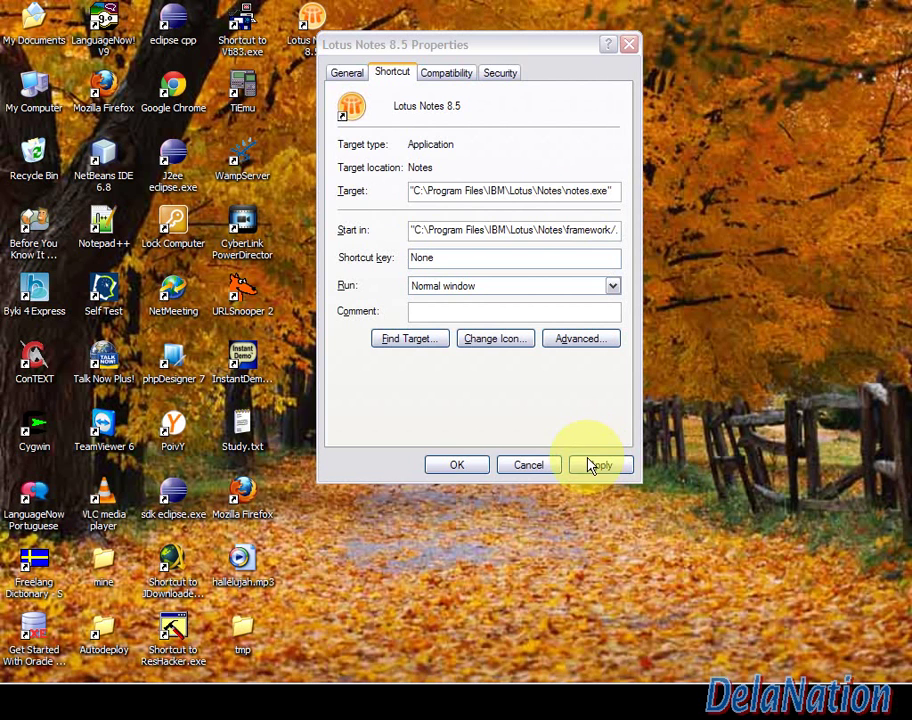
left_click(596, 466)
left_click(503, 462)
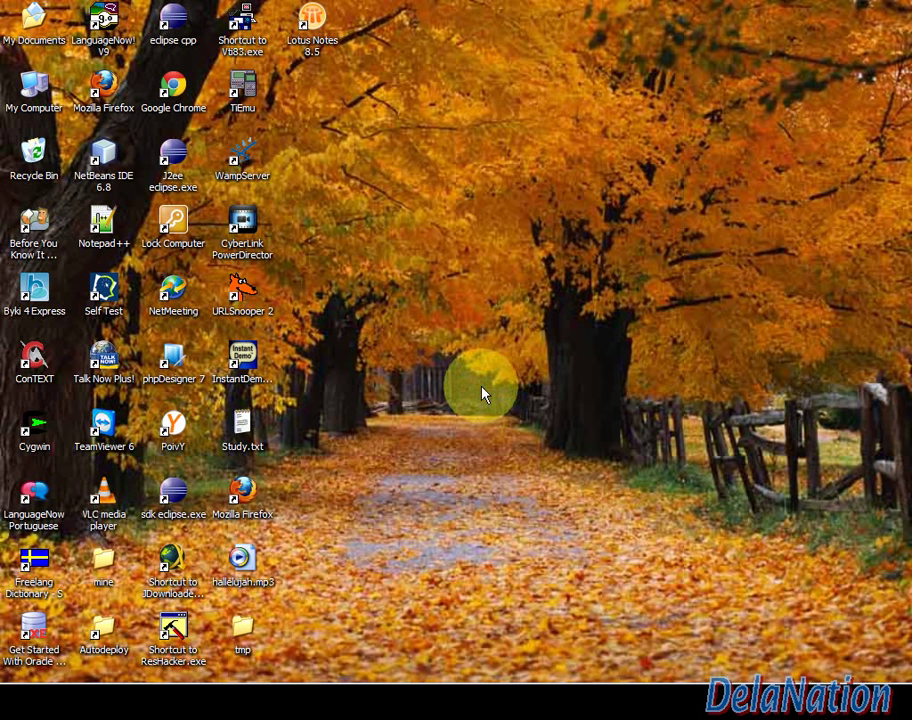
Step: Launch Lotus Notes from the desktop shortcut and select the My mail database on the Workspace's delanation test page
double_click(316, 38)
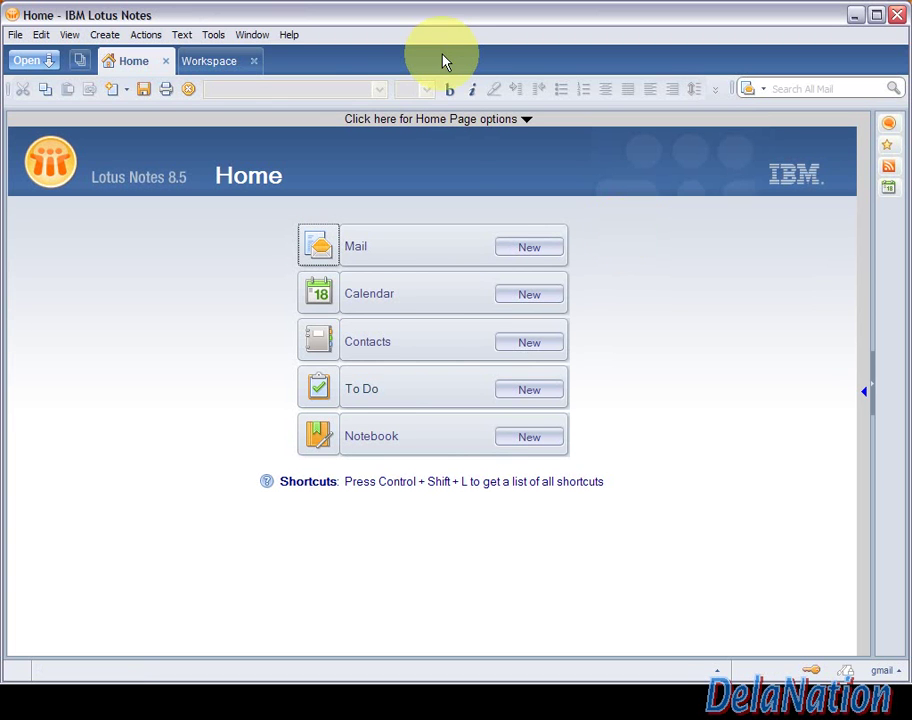
left_click(220, 63)
left_click(345, 127)
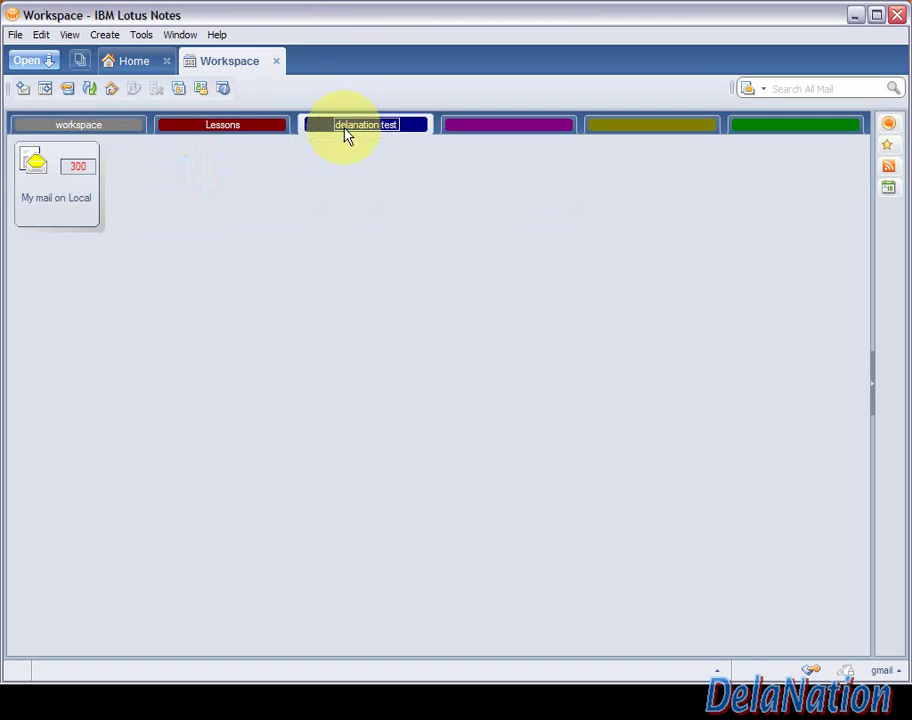
left_click(38, 226)
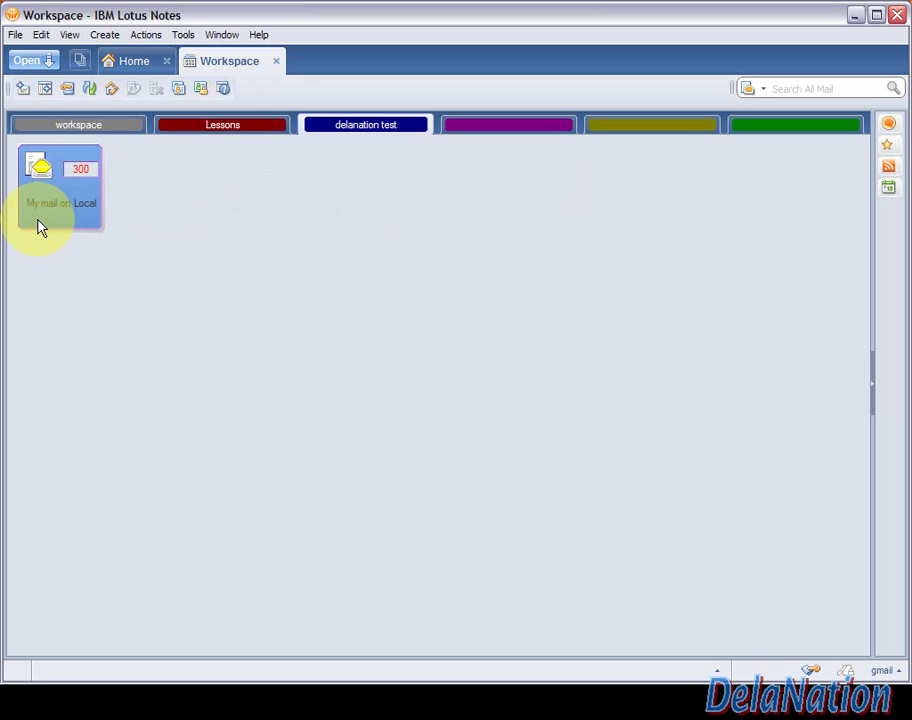